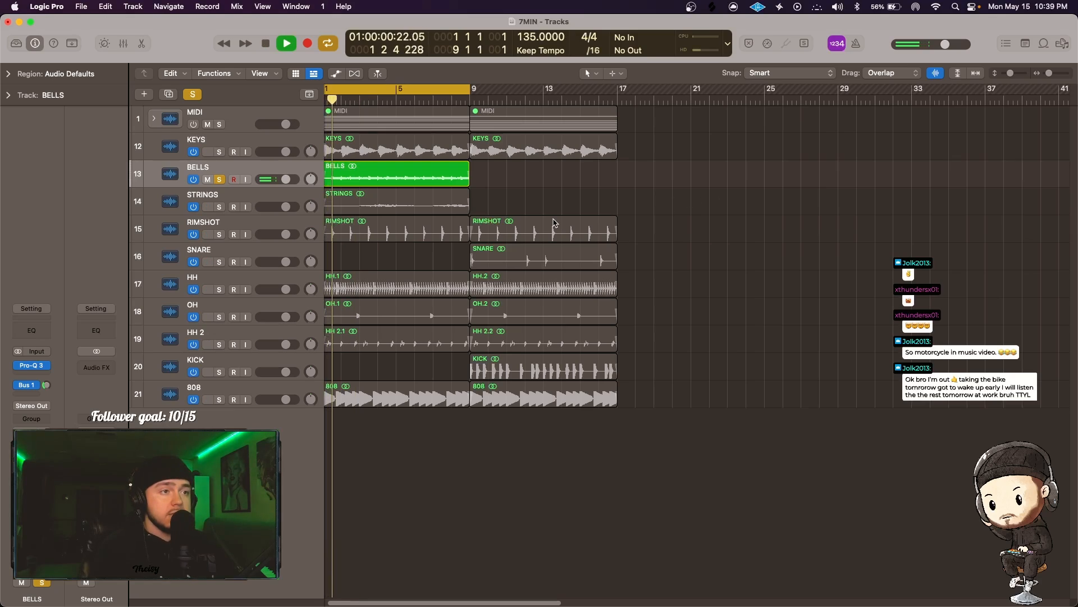
pyautogui.scroll(3, 545, 222)
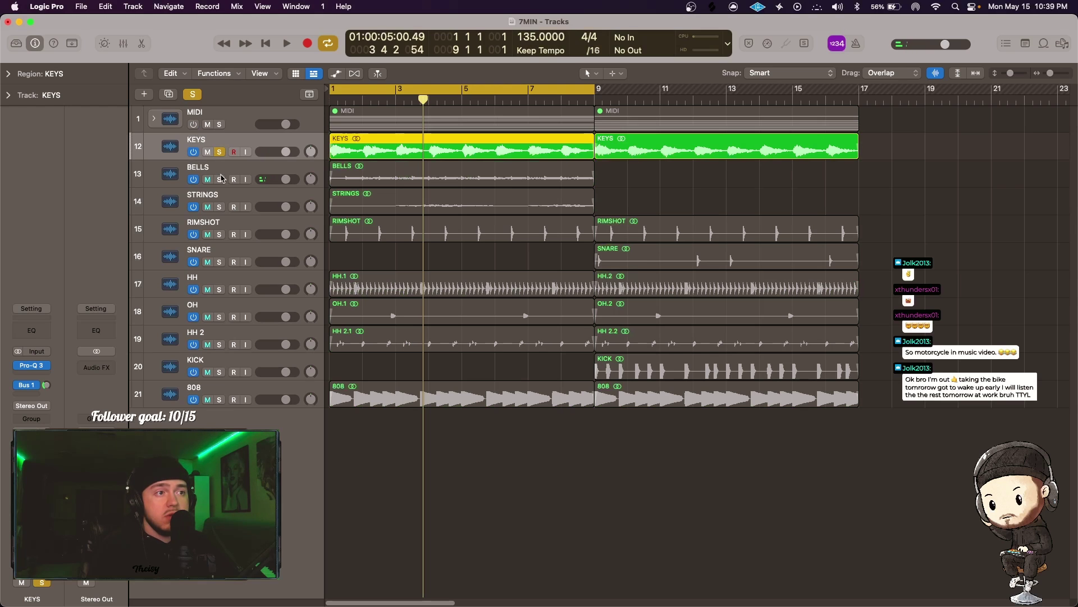
# Step: Solo the BELLS track from its track header
pyautogui.click(220, 179)
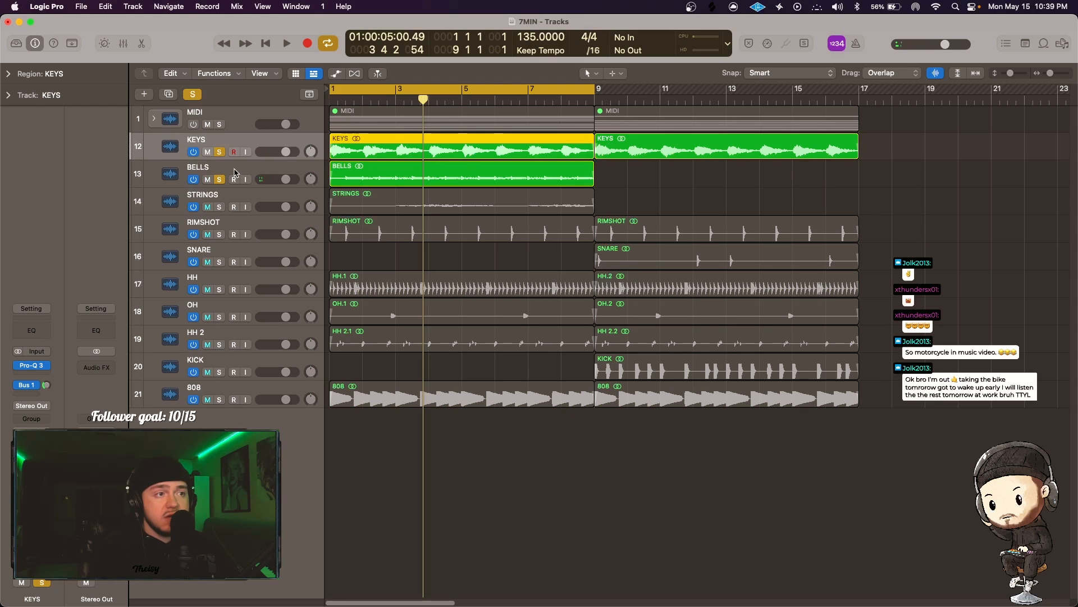
# Step: Briefly view the KEYS track's Pro-Q 3, close it, and select the BELLS track
pyautogui.click(260, 148)
pyautogui.click(34, 366)
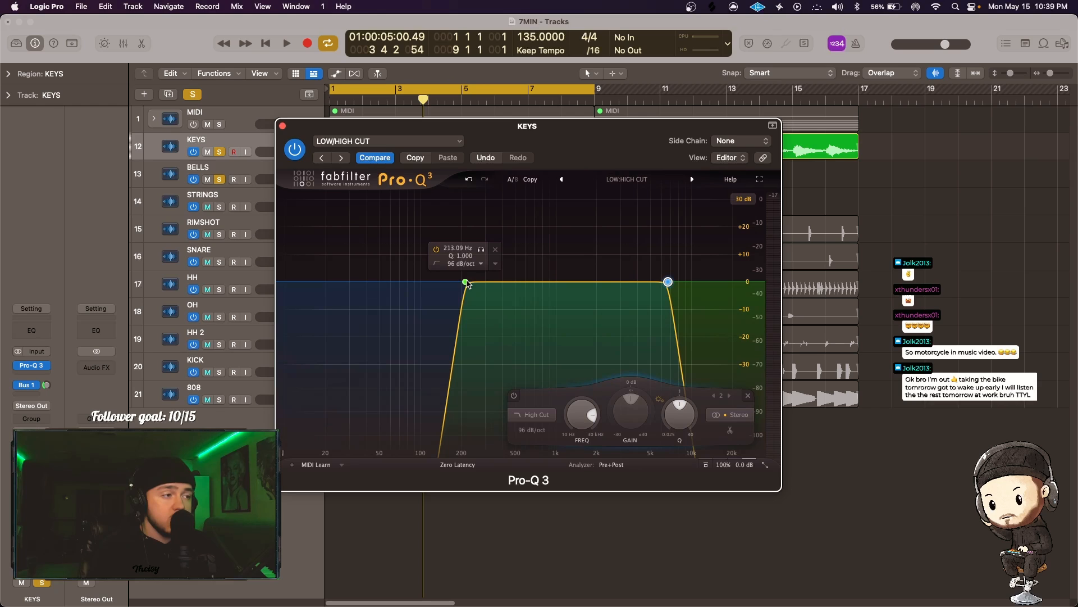
pyautogui.click(283, 127)
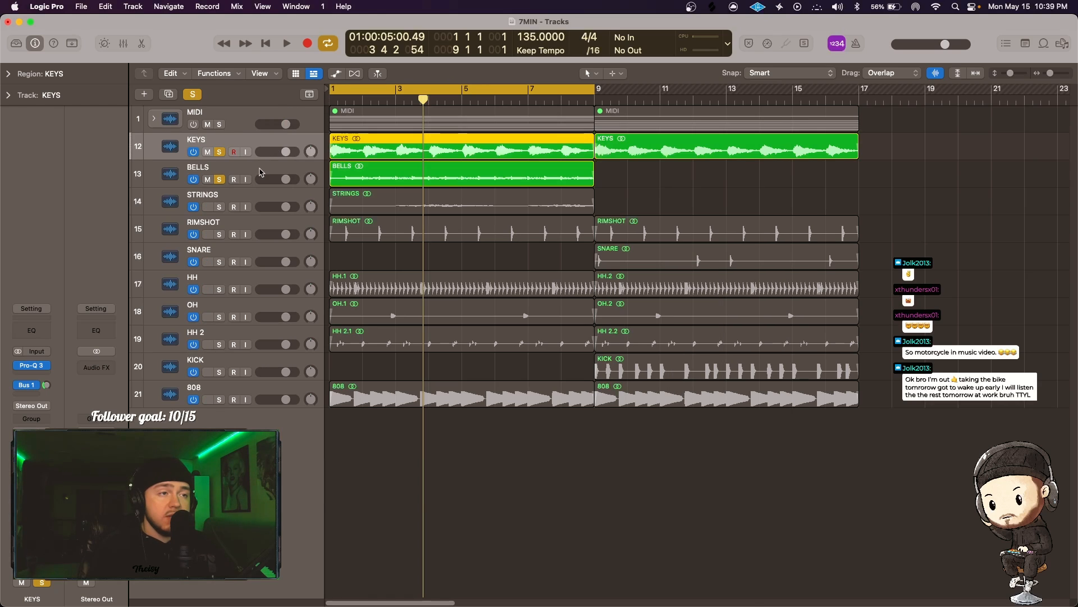
pyautogui.click(264, 169)
# Step: Bring up the BELLS Pro-Q 3 and peek at the analyzer's external spectrum source list
pyautogui.click(32, 367)
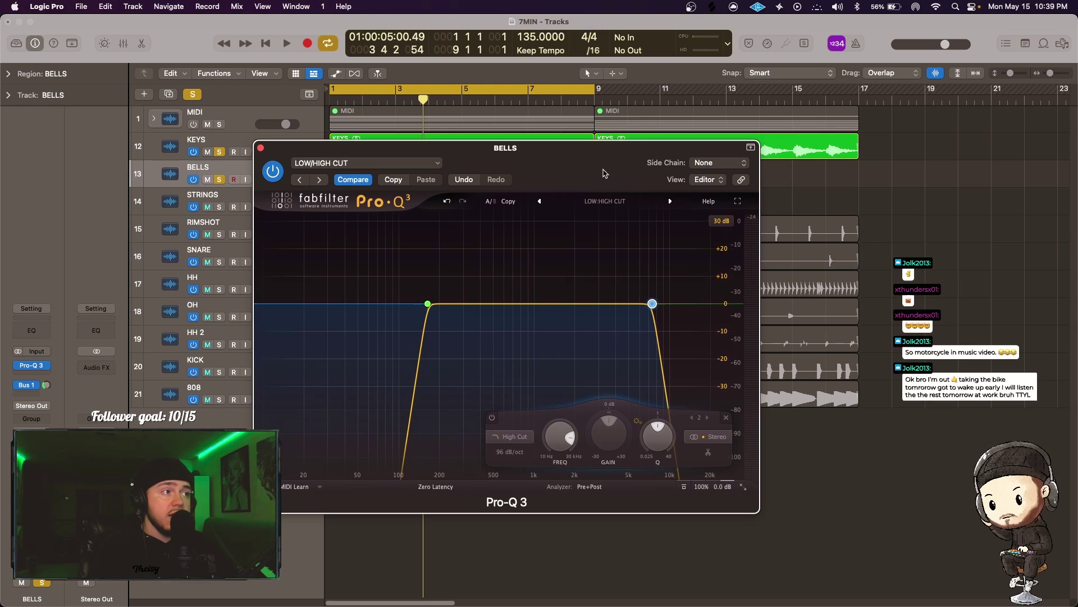
pyautogui.moveTo(603, 173); pyautogui.dragTo(601, 175)
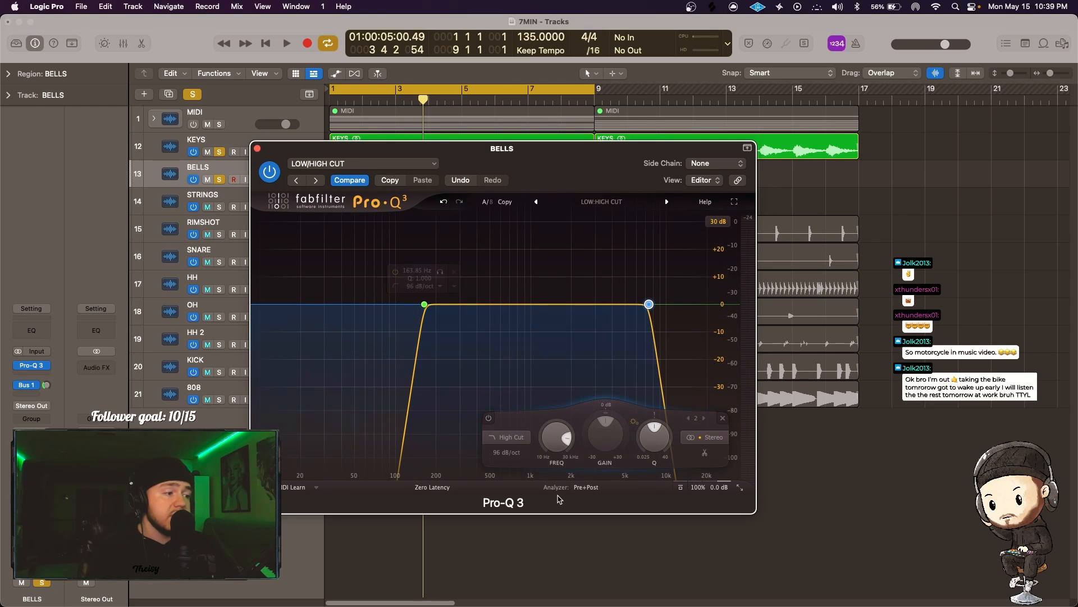
pyautogui.click(588, 487)
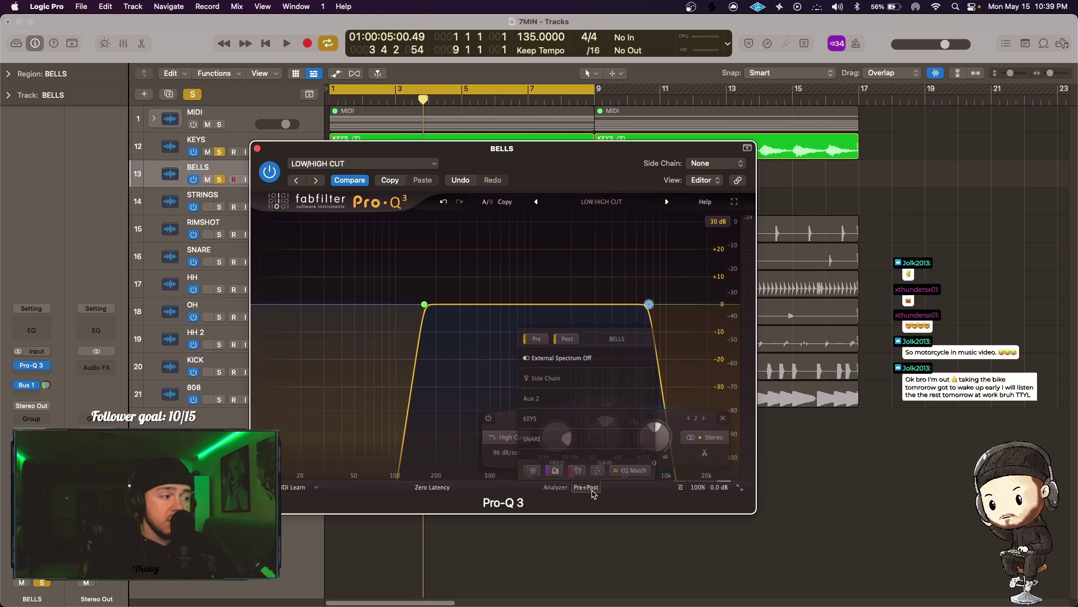
pyautogui.click(588, 428)
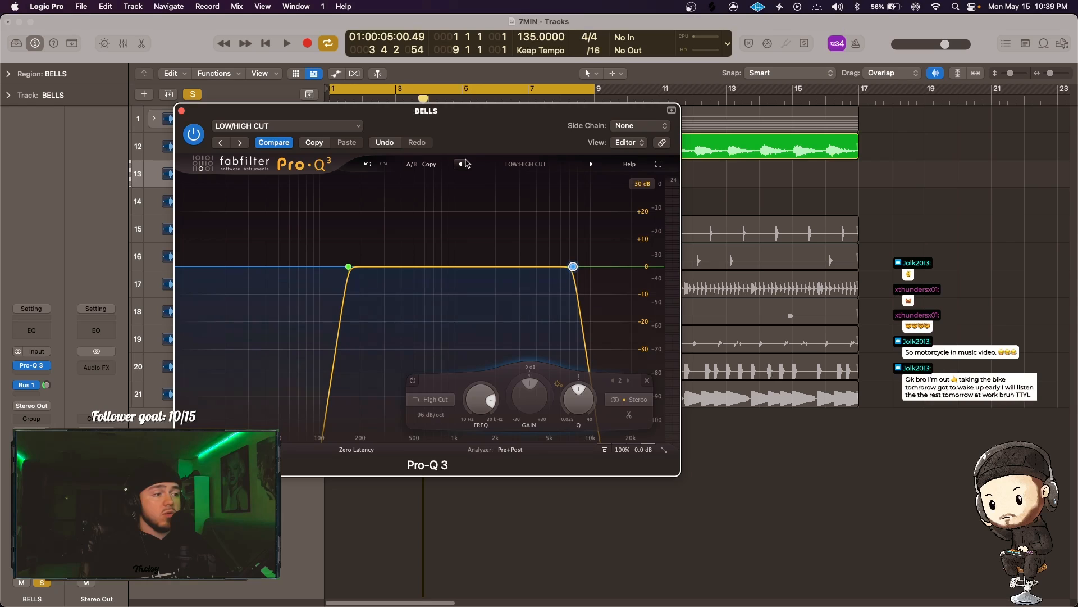
# Step: Deselect the high-cut band and start playback to show the bells' spectrum
pyautogui.click(387, 225)
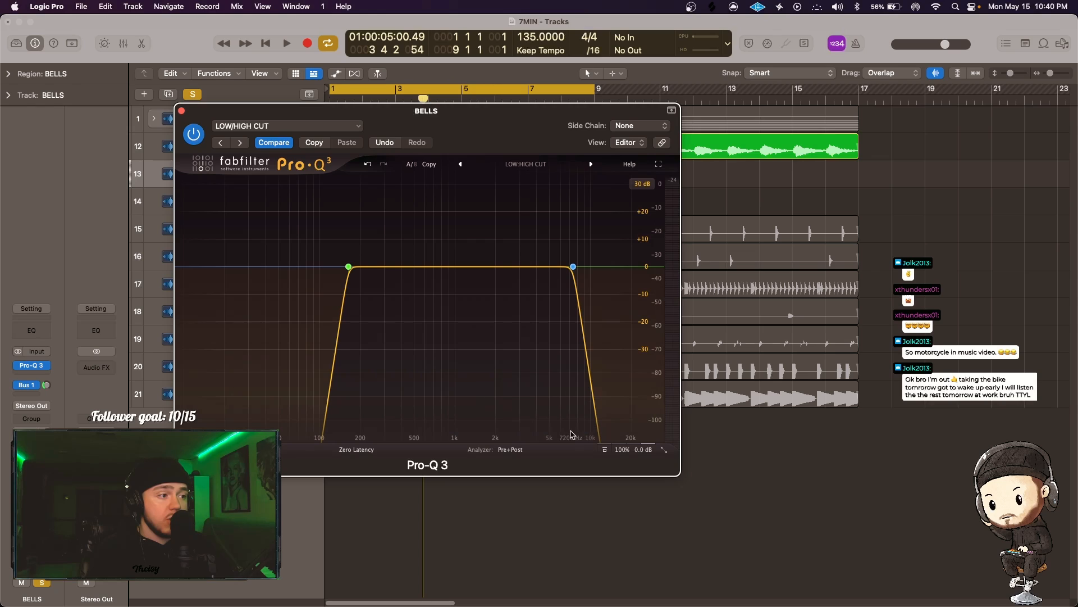
pyautogui.press('space')
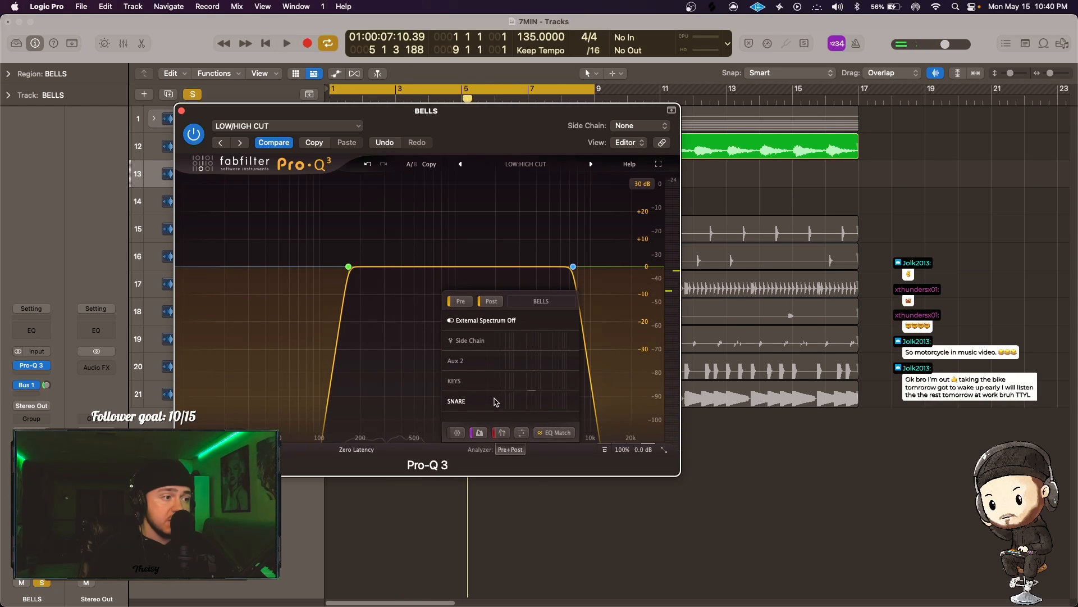
# Step: Choose KEYS as the analyzer's external spectrum source and move the EQ window lower
pyautogui.click(494, 381)
pyautogui.click(505, 380)
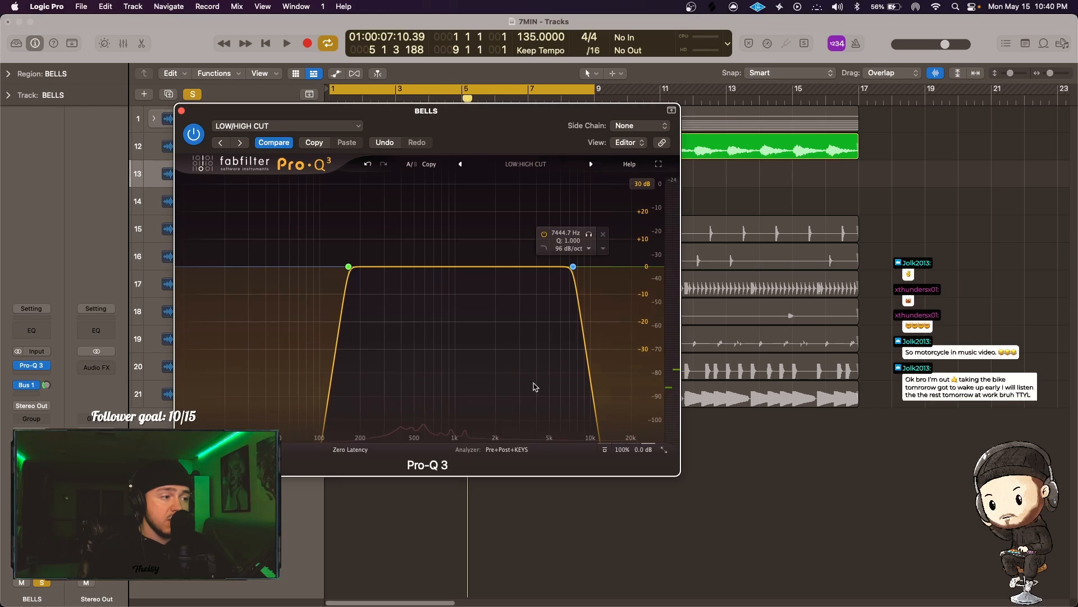
pyautogui.moveTo(497, 110)
pyautogui.mouseDown()
pyautogui.moveTo(526, 216)
pyautogui.moveTo(487, 253)
pyautogui.mouseUp()
# Step: Reselect the BELLS track and restart playback from the beginning
pyautogui.click(347, 152)
pyautogui.press('Down')
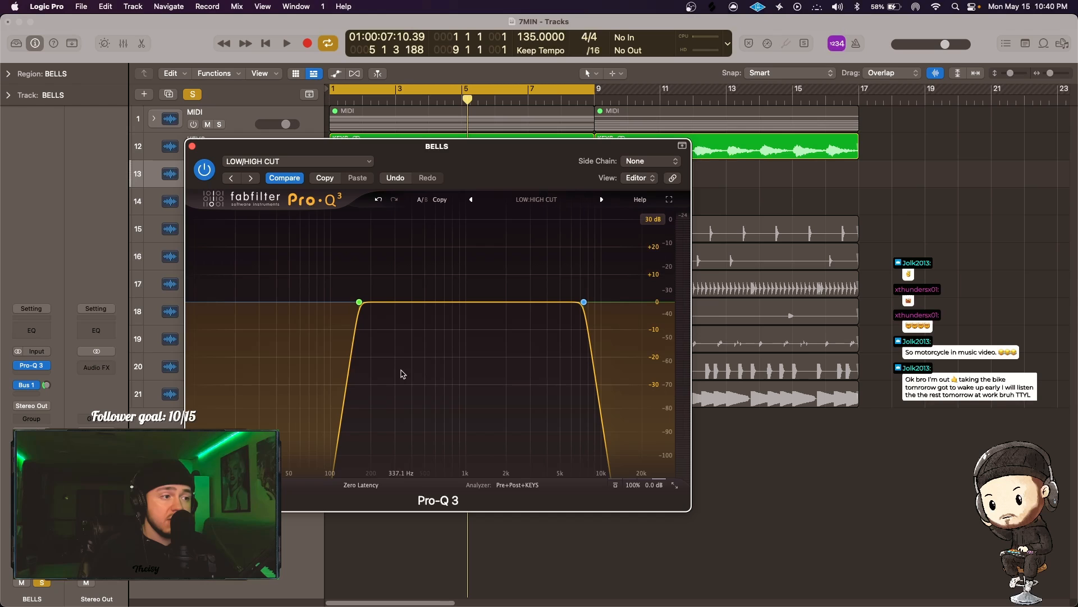
pyautogui.press('Return')
pyautogui.press('space')
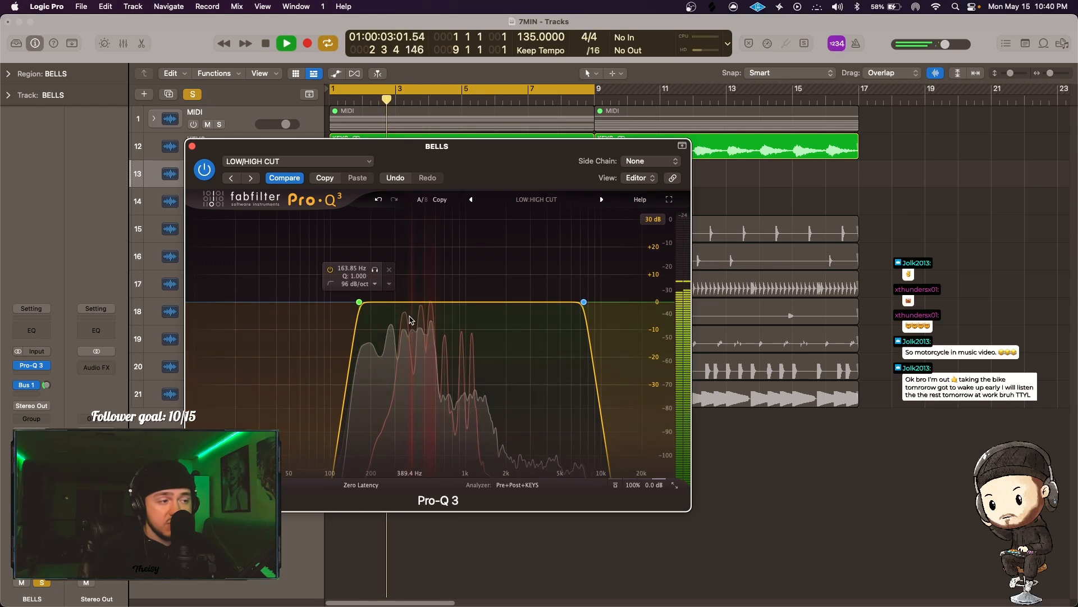
pyautogui.moveTo(419, 305)
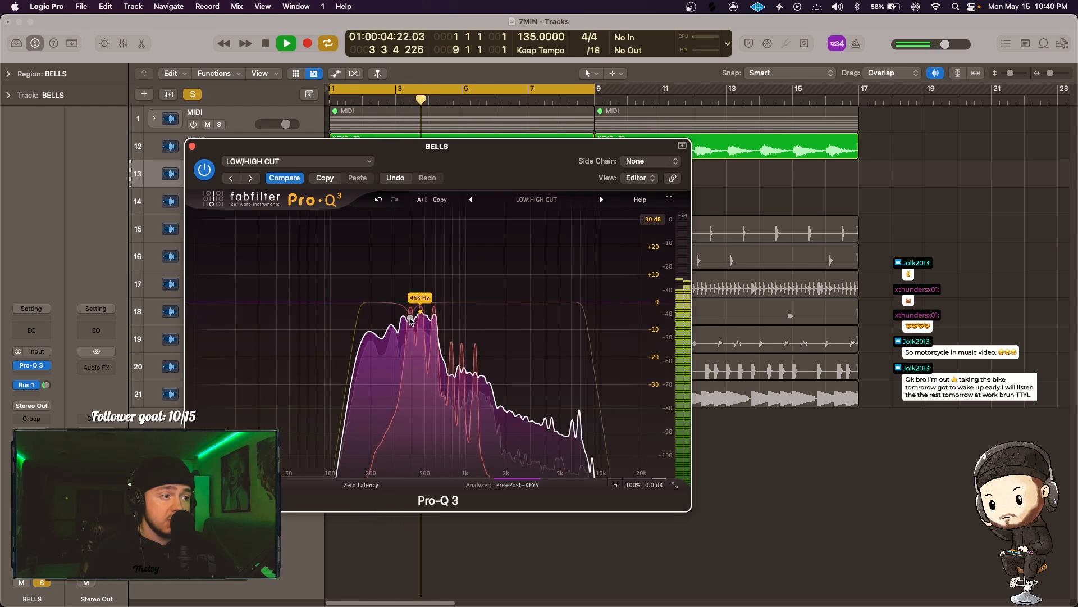
# Step: Create a bell band near 463 Hz and drag it down about 12.5 dB
pyautogui.moveTo(409, 316); pyautogui.dragTo(420, 339)
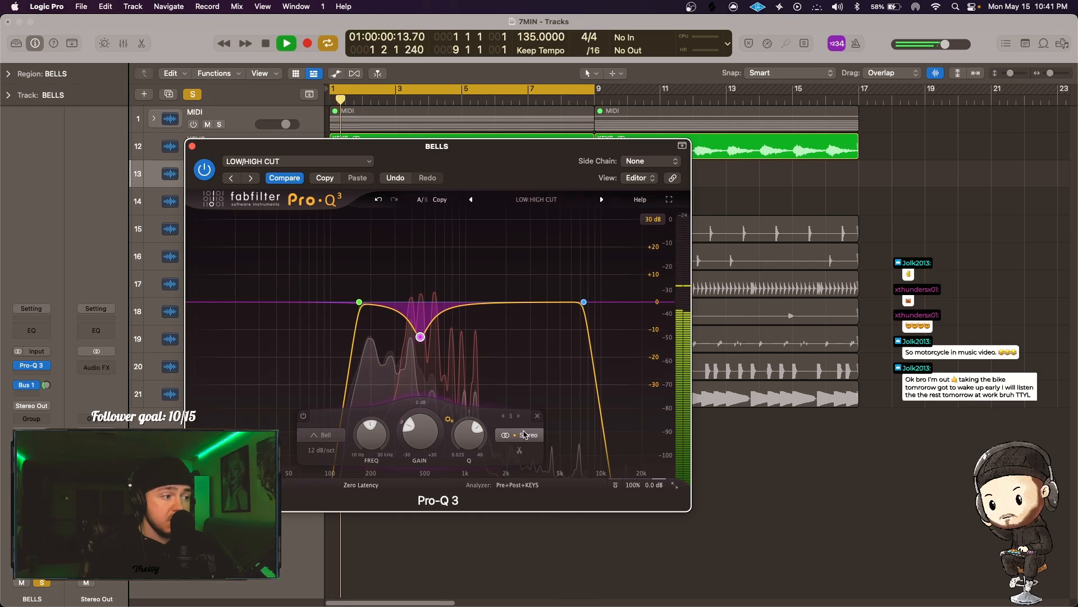
pyautogui.moveTo(437, 146); pyautogui.dragTo(433, 282)
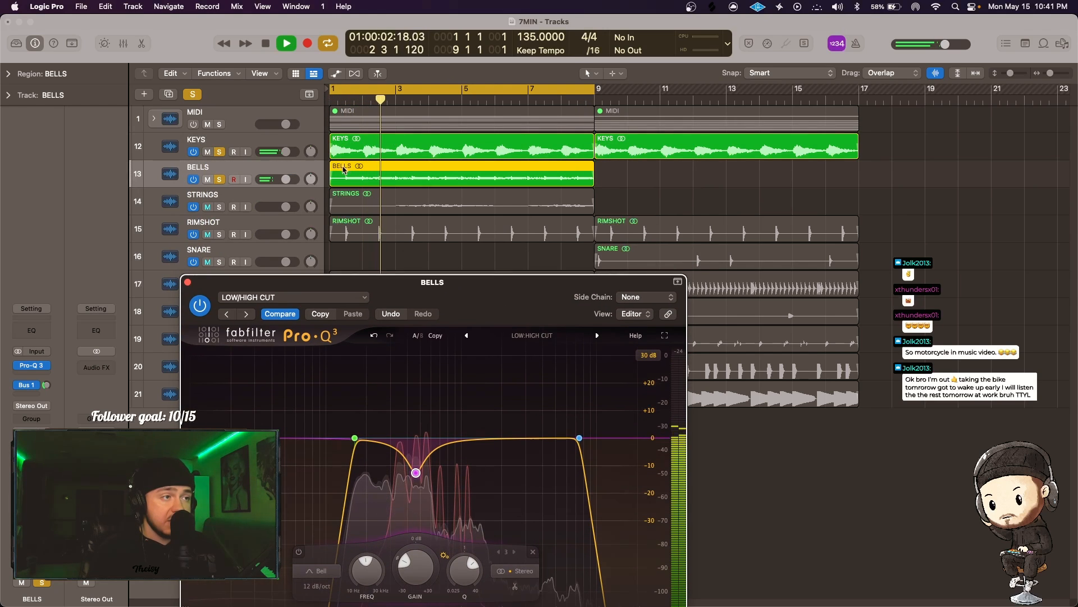
pyautogui.moveTo(416, 472)
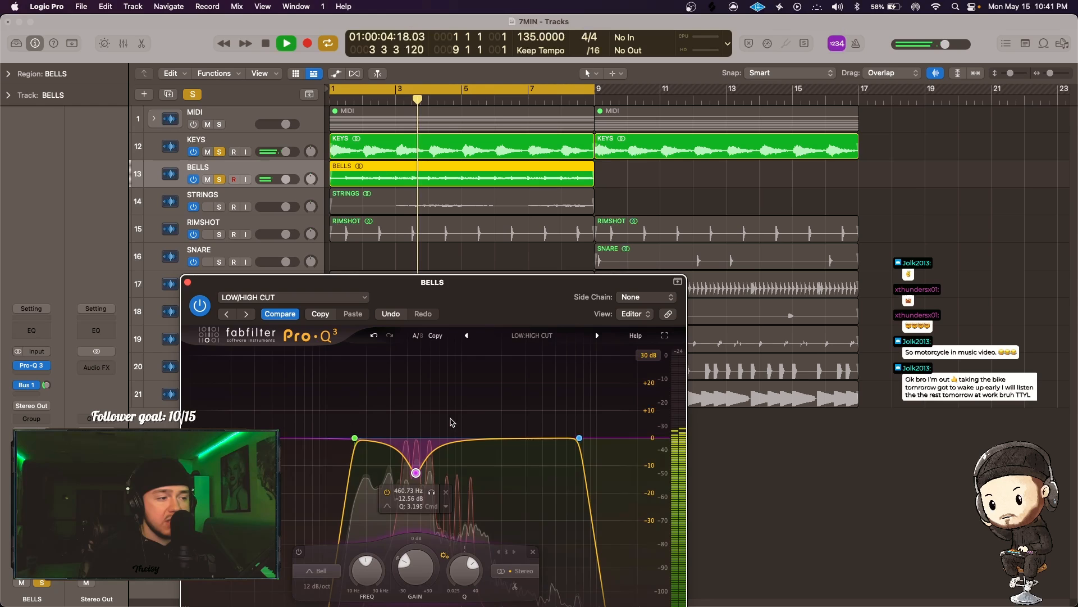
pyautogui.moveTo(519, 287); pyautogui.dragTo(496, 122)
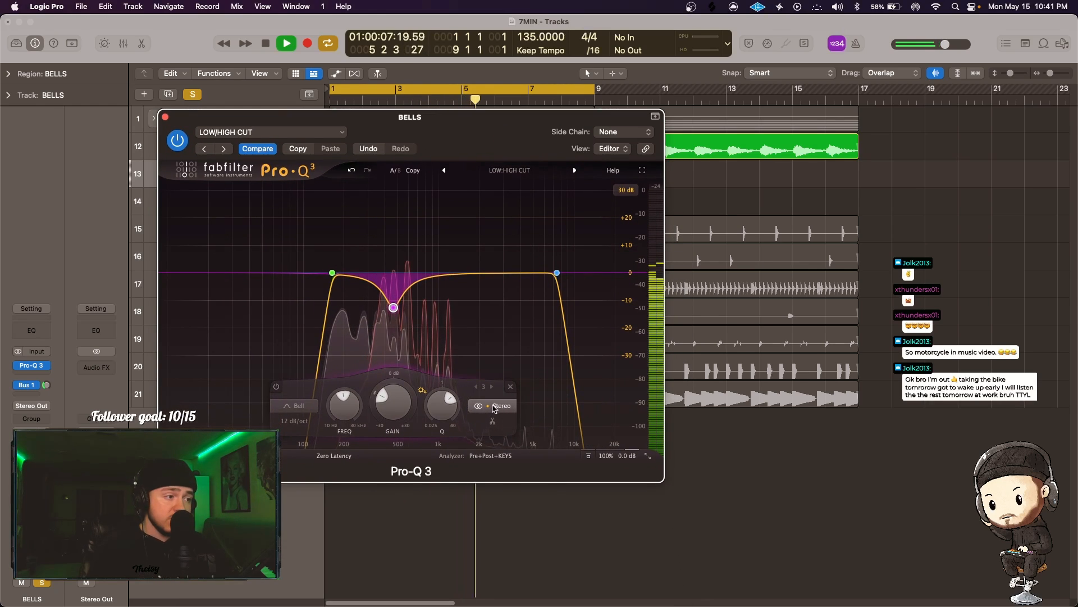
# Step: Set the 460 Hz bell cut's stereo placement to Mid, then stop playback
pyautogui.click(500, 407)
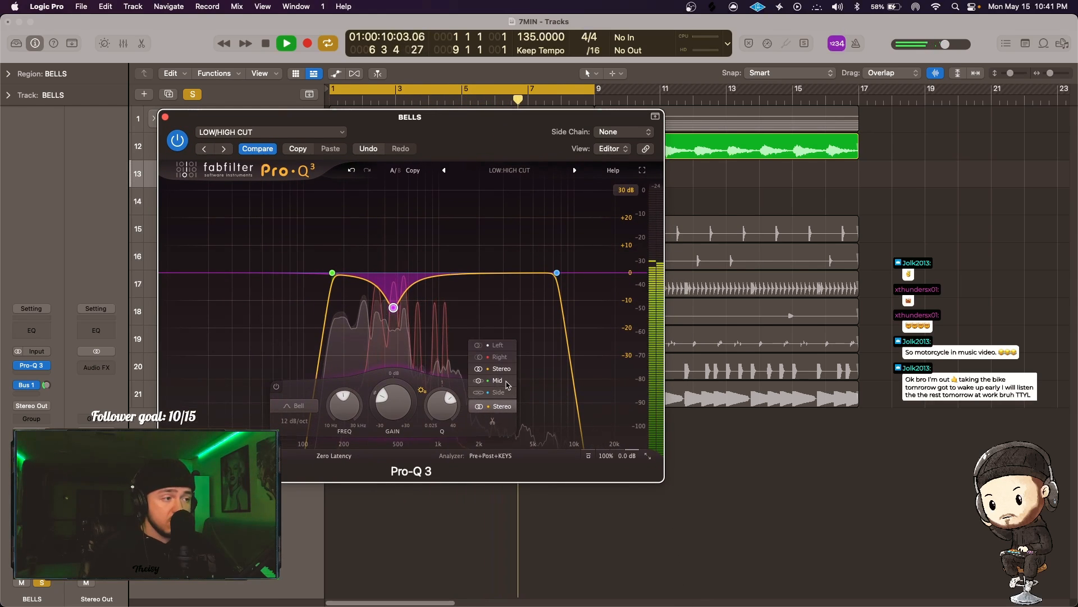
pyautogui.click(498, 381)
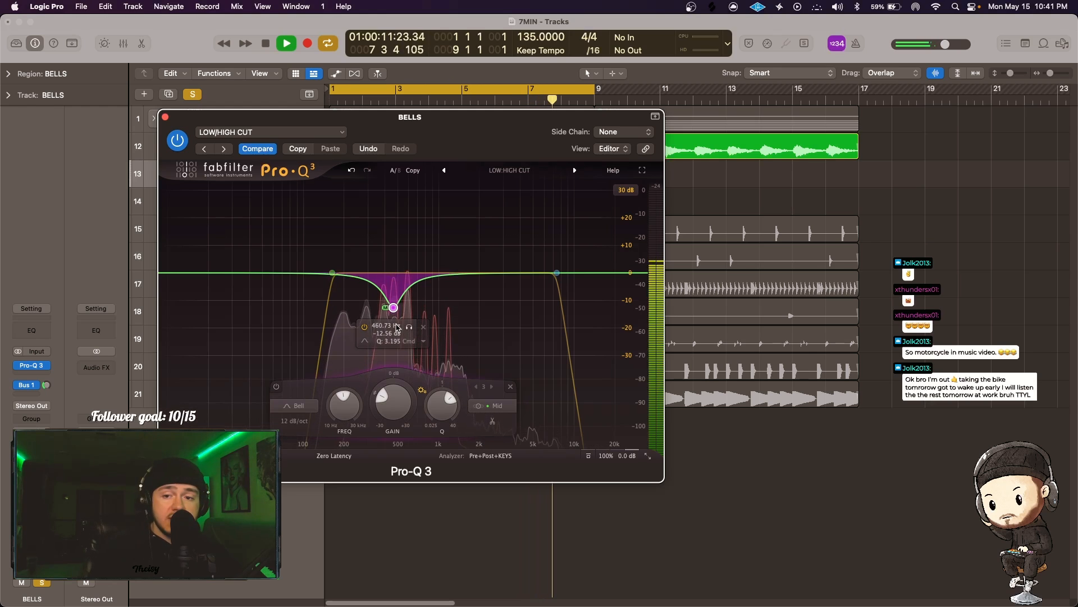
pyautogui.press('space')
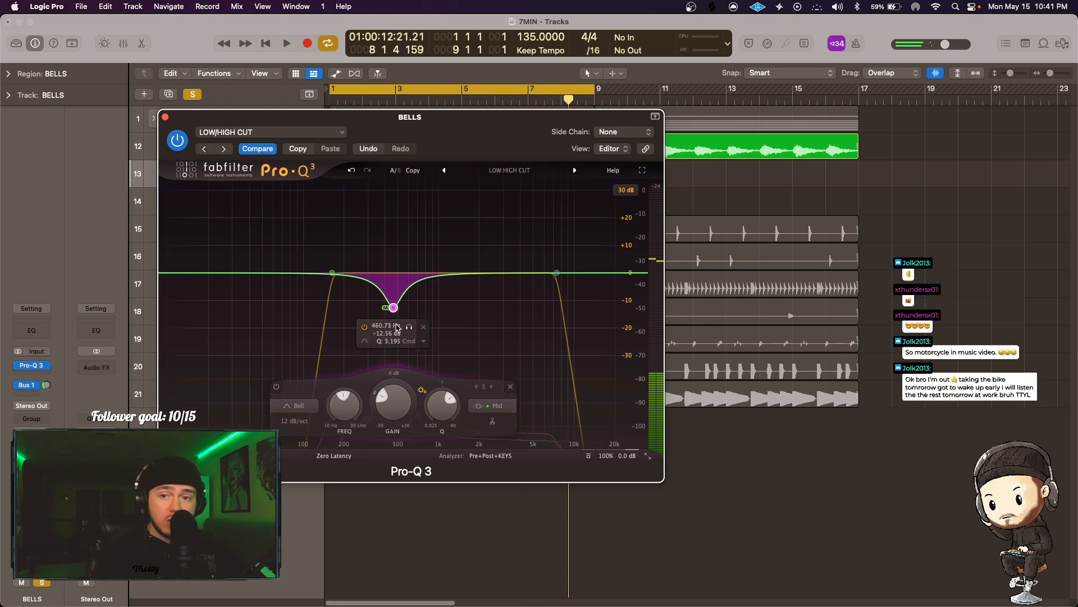